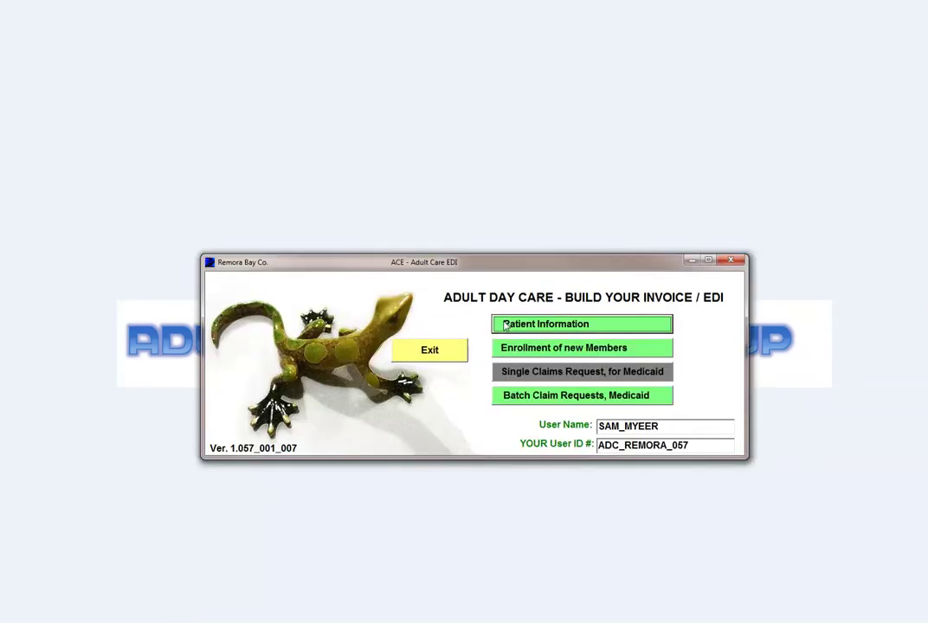
click(506, 325)
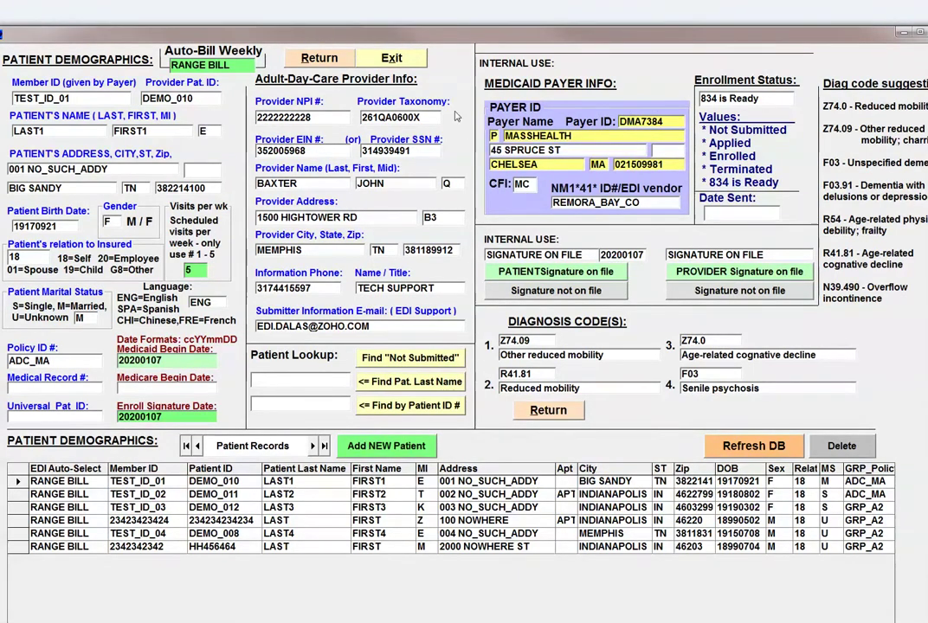
click(386, 446)
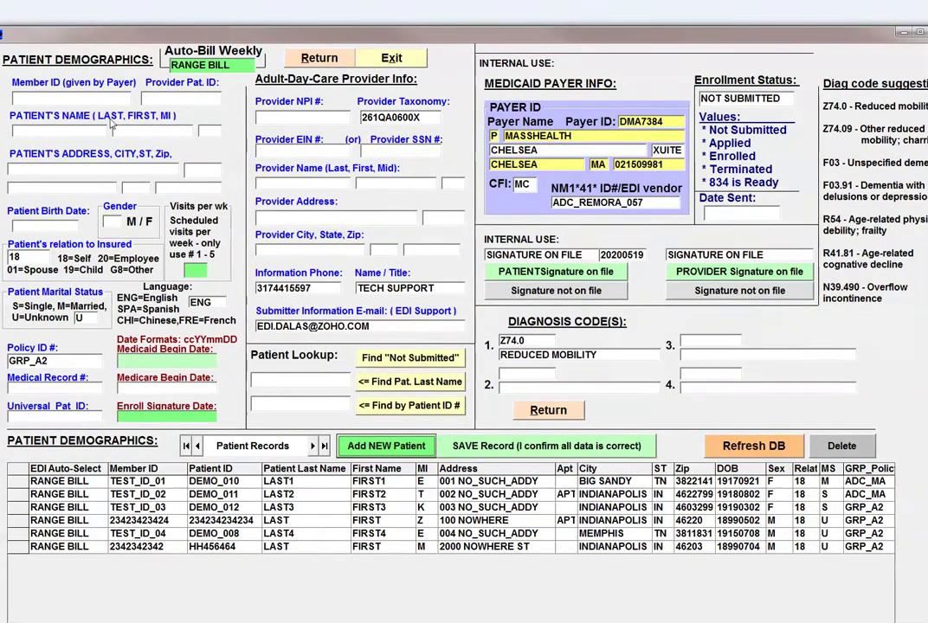
click(87, 97)
text(1231231233)
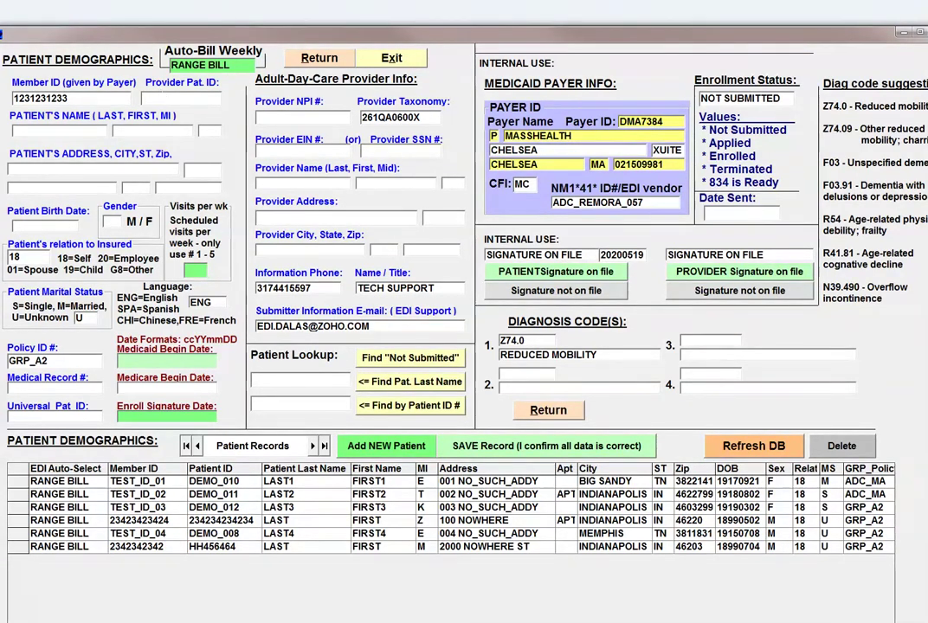
click(156, 98)
key(BackSpace)
key(BackSpace)
key(BackSpace)
key(BackSpace)
key(BackSpace)
key(BackSpace)
key(BackSpace)
Step: Enter the patient name LAST, NAME, middle initial M, and street 100 NOADDRESS
key(Tab)
text(LAST)
key(Tab)
text(NAME)
key(Tab)
text(M)
key(Tab)
text(10)
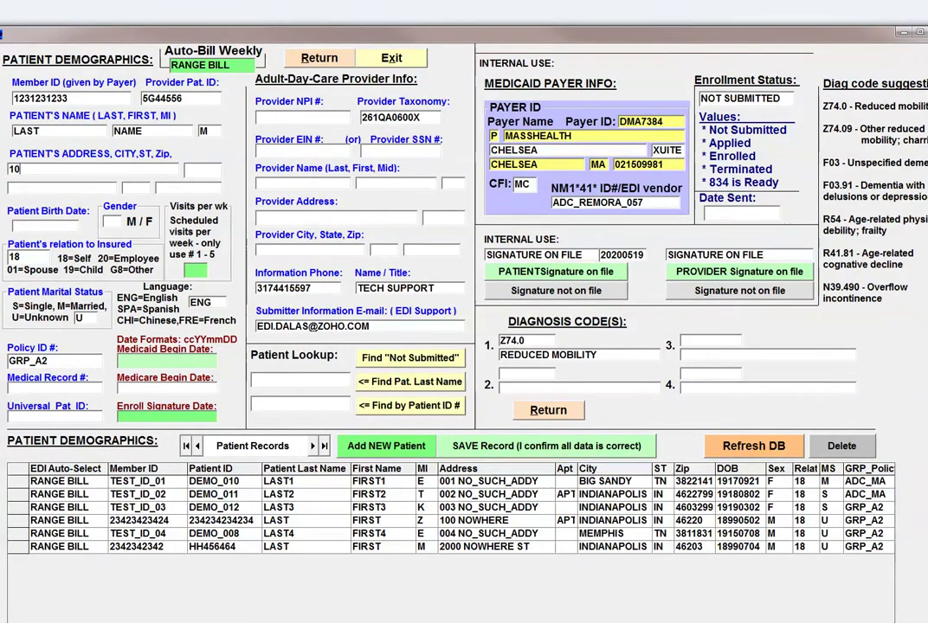
text(0 NOADDRESS)
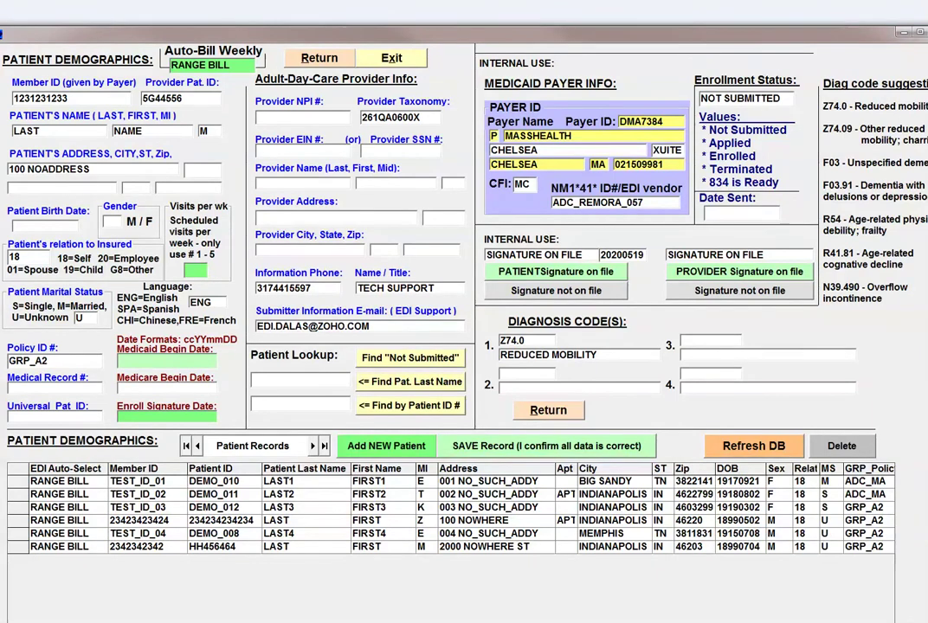
key(Tab)
text(INDIANAPOLIS)
key(Tab)
text(IN)
key(Tab)
text(46203)
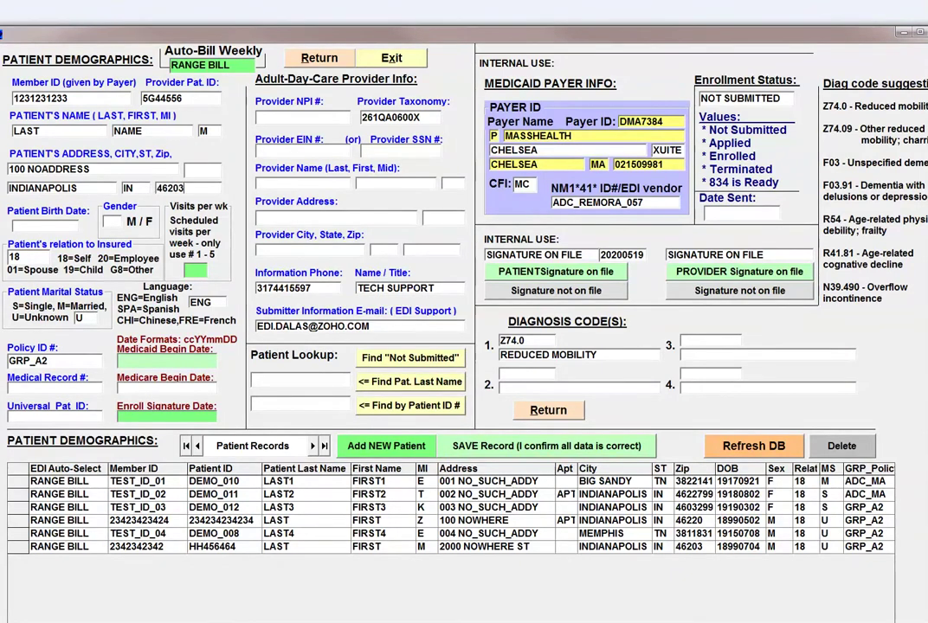
key(Tab)
text(1988)
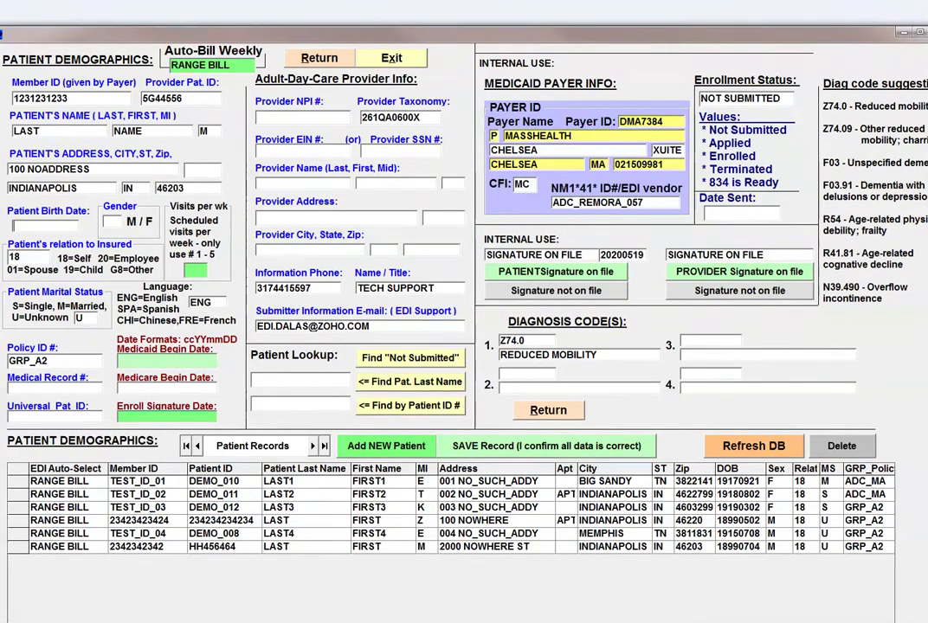
text(0704)
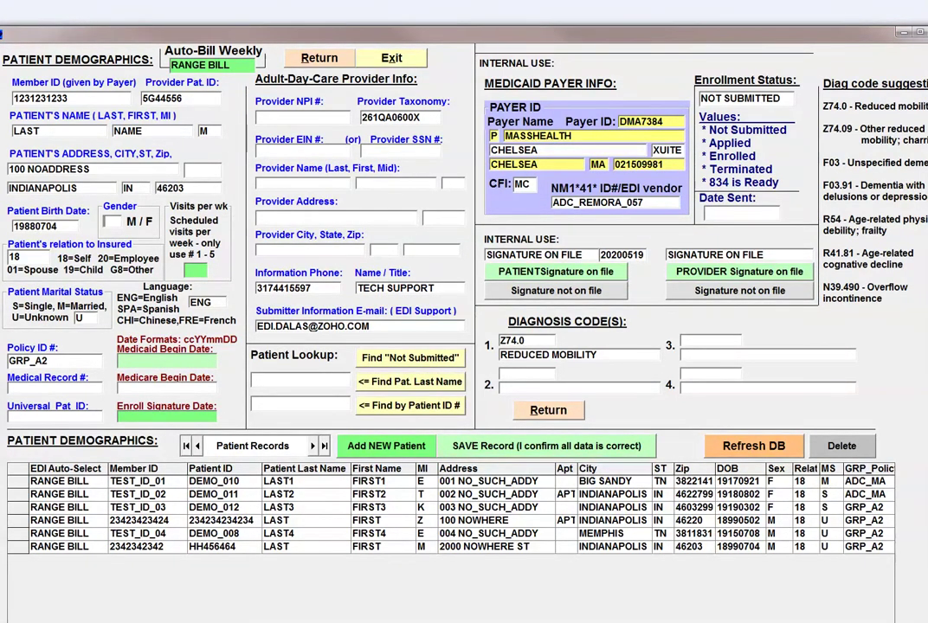
key(Tab)
text(M)
key(Tab)
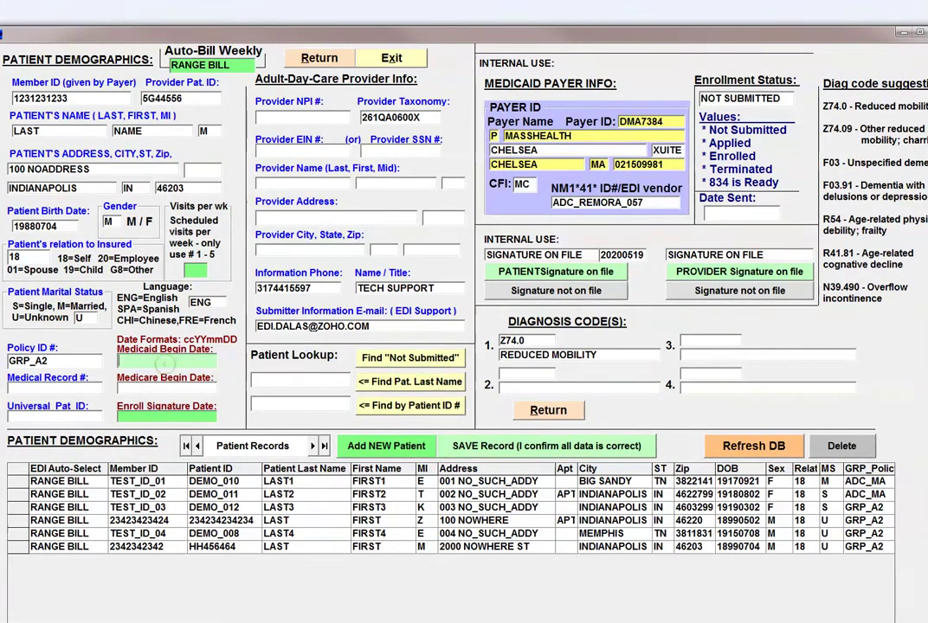
Step: Set the Medicaid begin date and enroll signature date both to 20200101
click(164, 360)
text(202001)
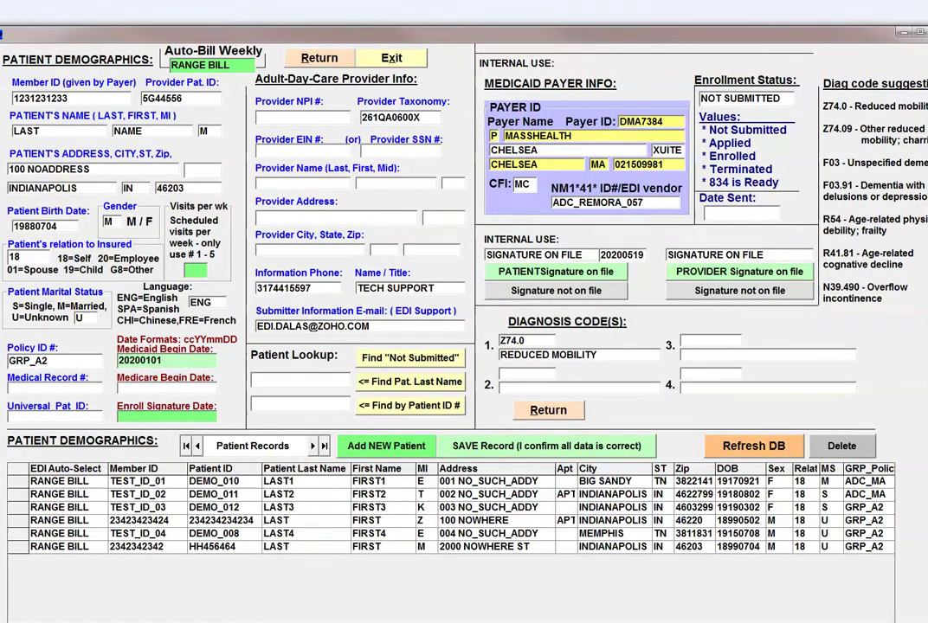
text(01)
double_click(169, 361)
key(ctrl+c)
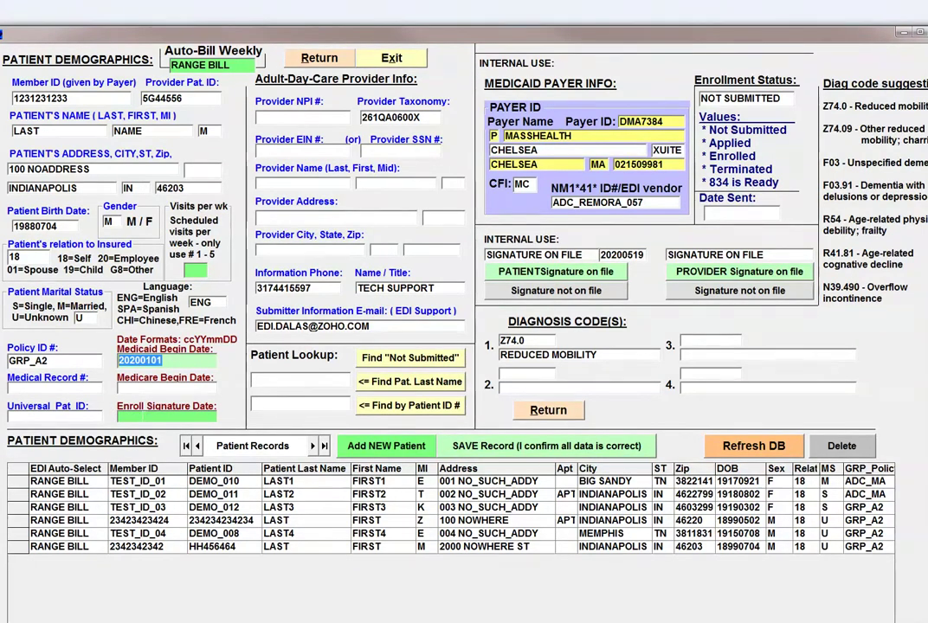
click(141, 416)
key(ctrl+v)
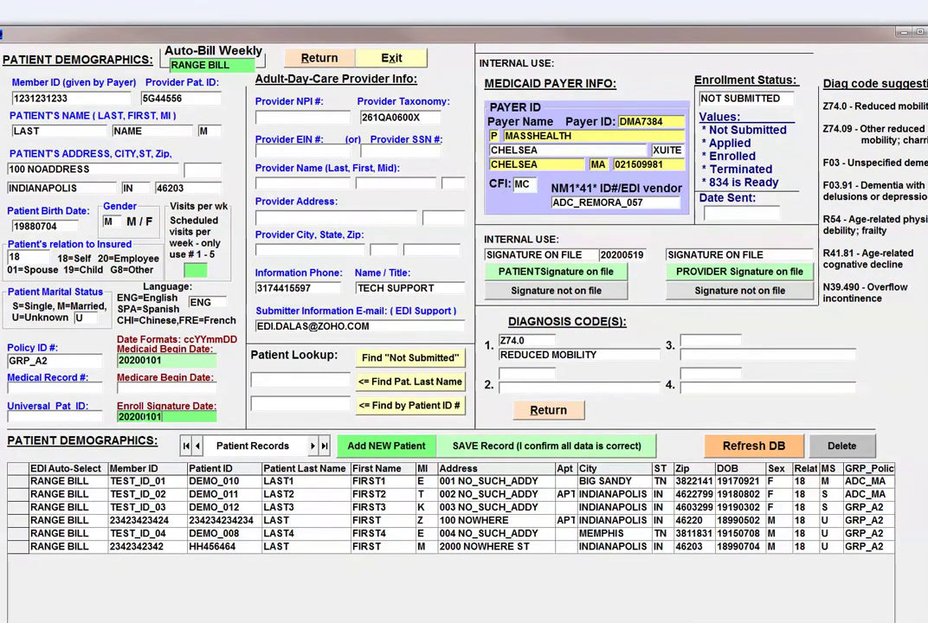
click(190, 65)
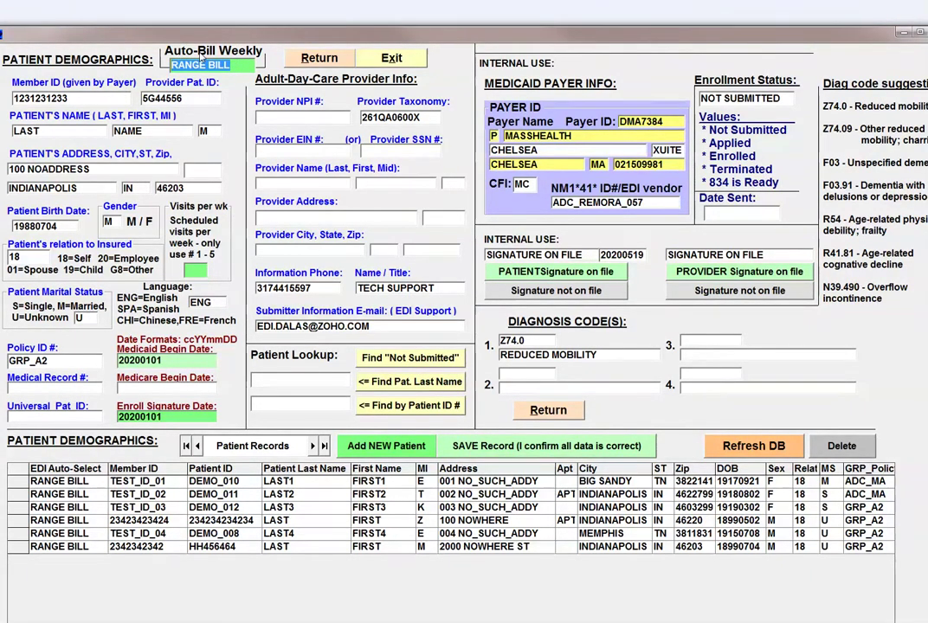
click(275, 118)
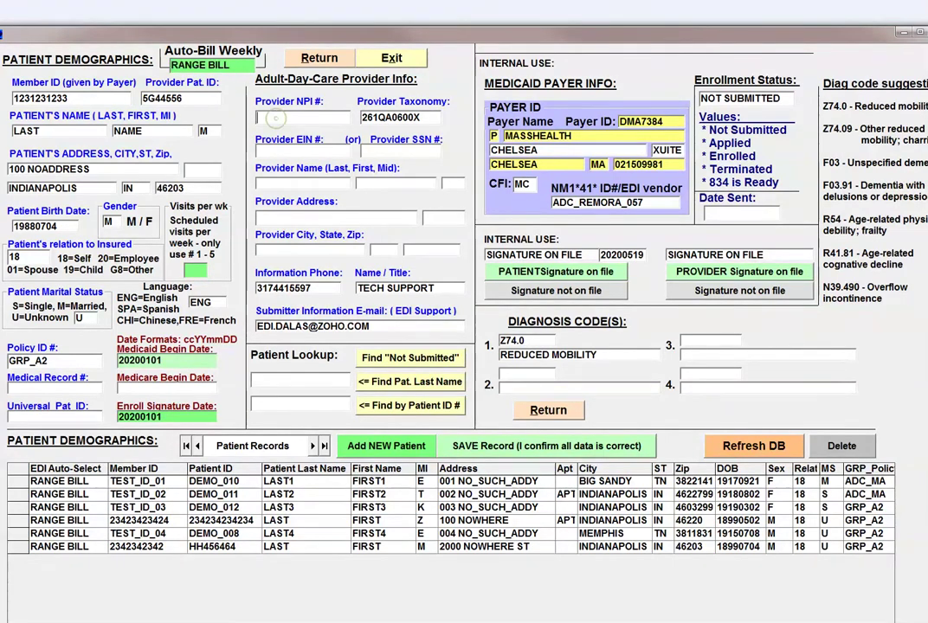
text(2222222228)
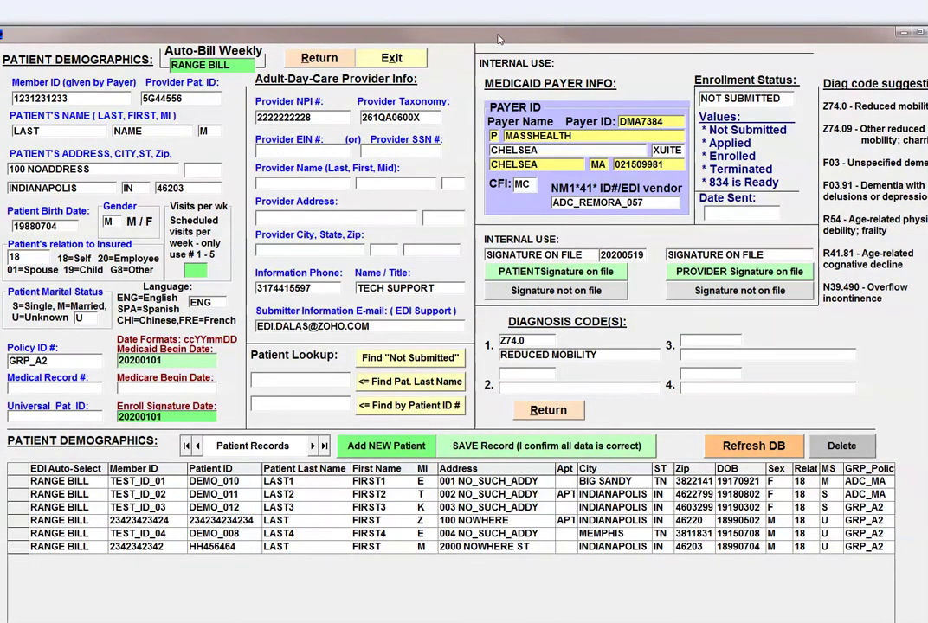
text(999999999)
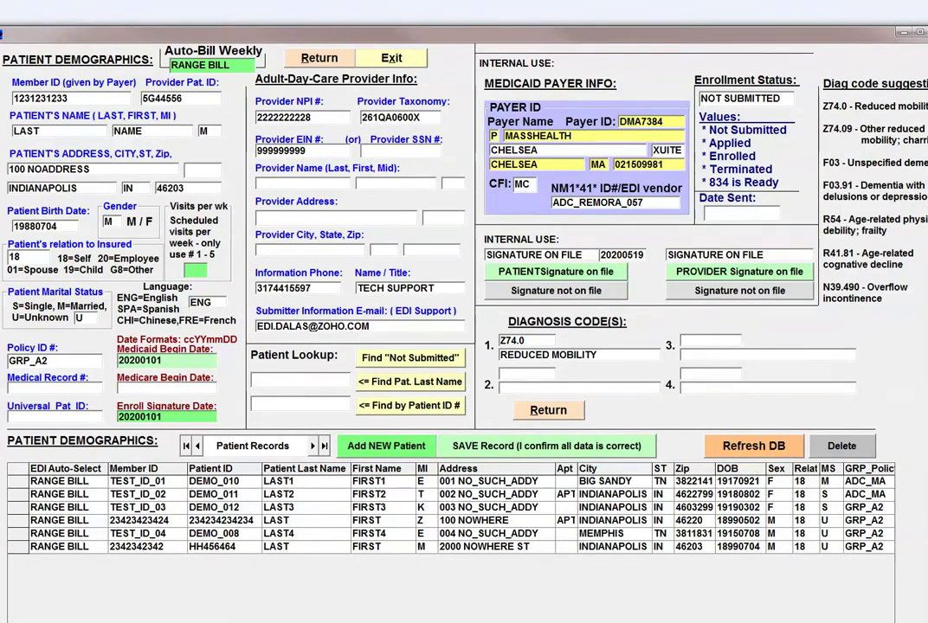
click(264, 182)
text(BPLAST)
key(Tab)
text(BPFIRST)
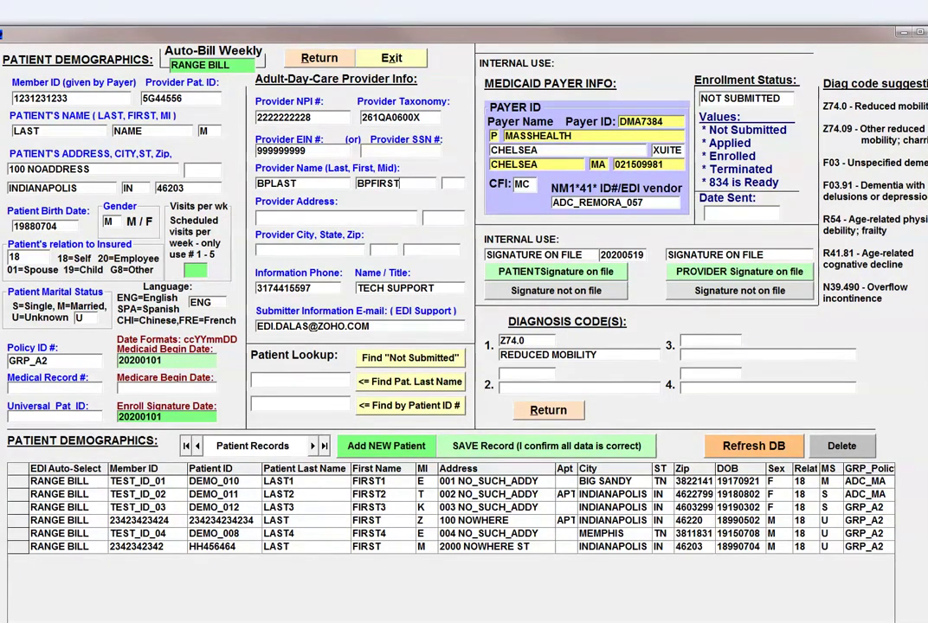
key(Tab)
text(M)
key(Tab)
Step: Enter the provider address 200 HEALTH STREEN, STE 100, INDIANAPOLIS, IN 46227
text(200 HEALTH STREEN)
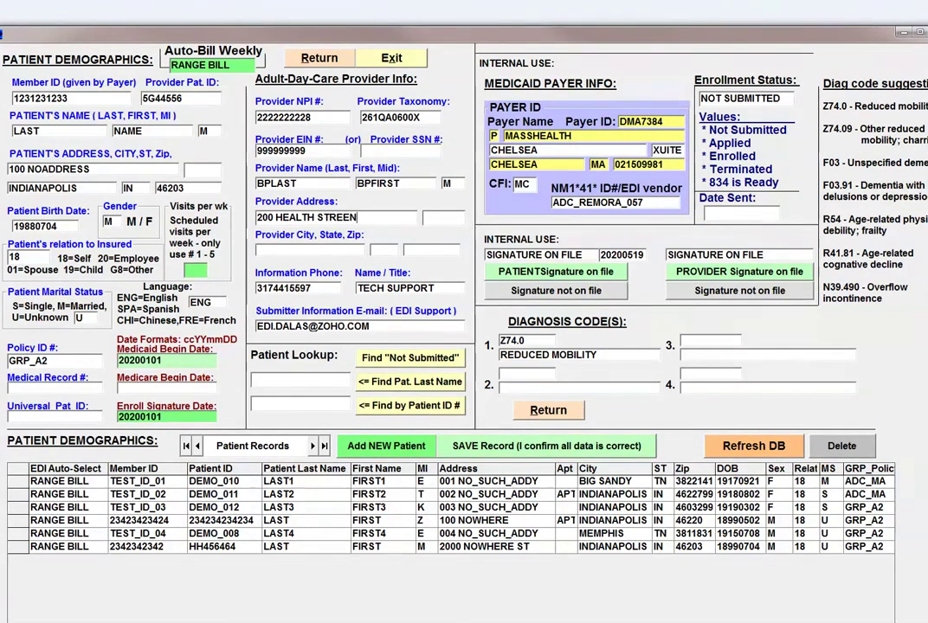
key(Tab)
text(STE 100)
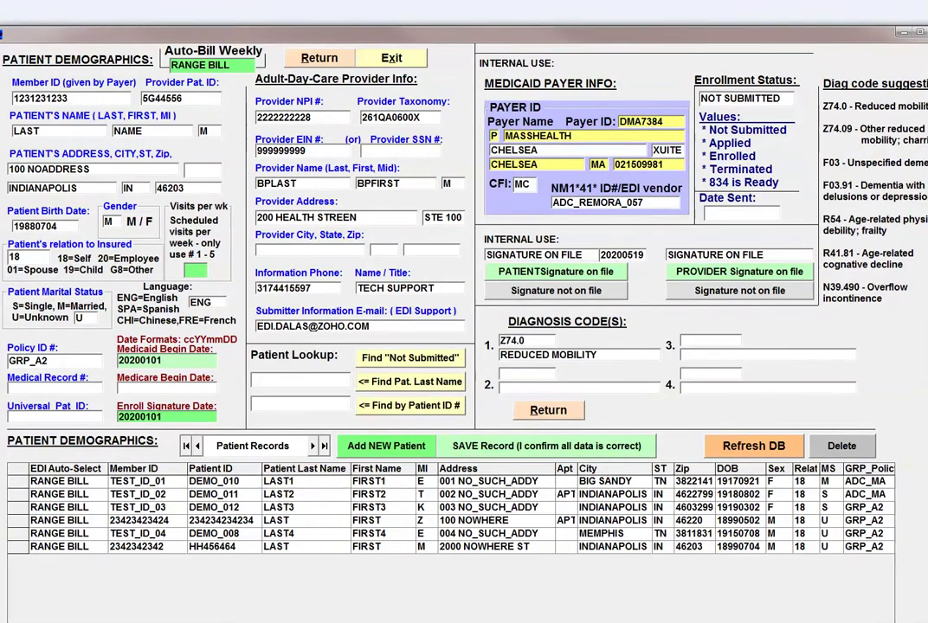
key(Tab)
text(INDI)
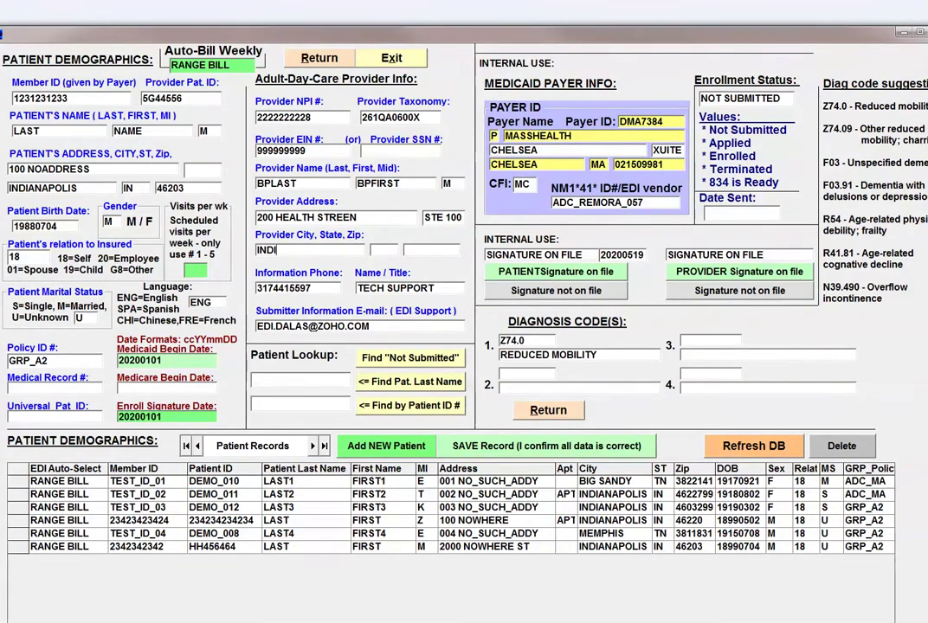
text(ANAPOLIS)
key(Tab)
text(IN)
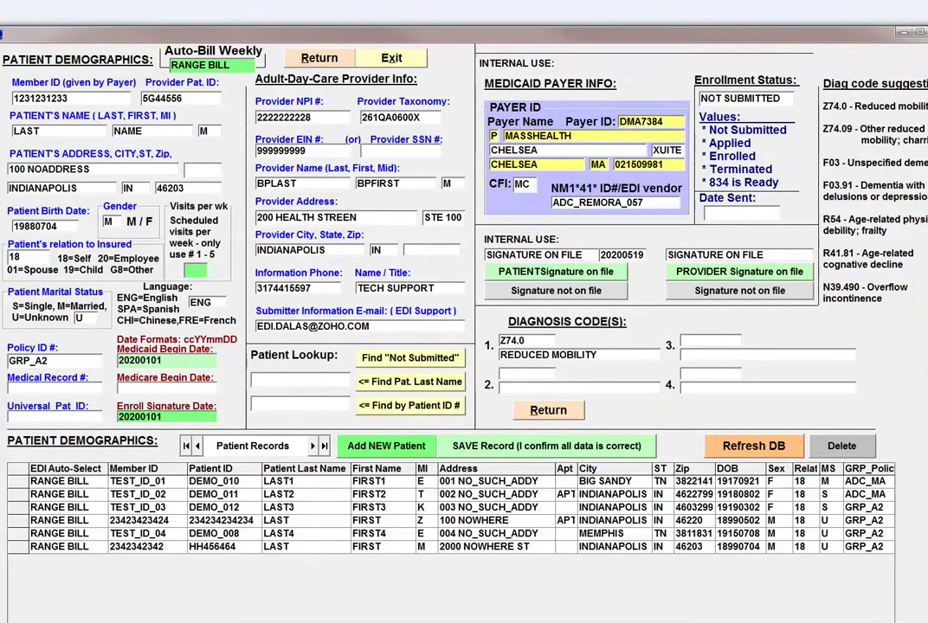
key(Tab)
text(46227)
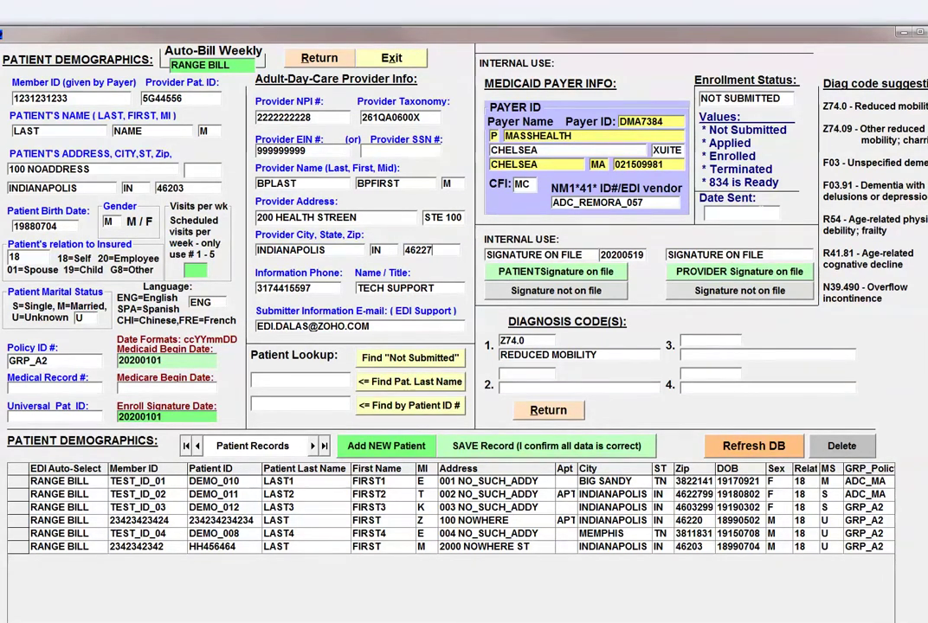
click(698, 98)
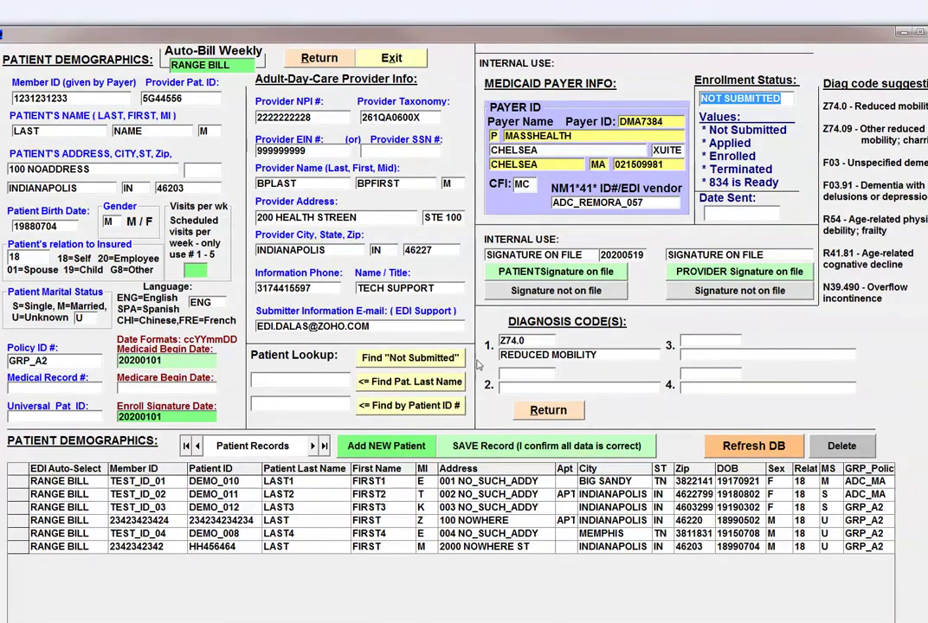
Step: Save the patient record after adding 5 visits per week, then return to the main menu
click(487, 447)
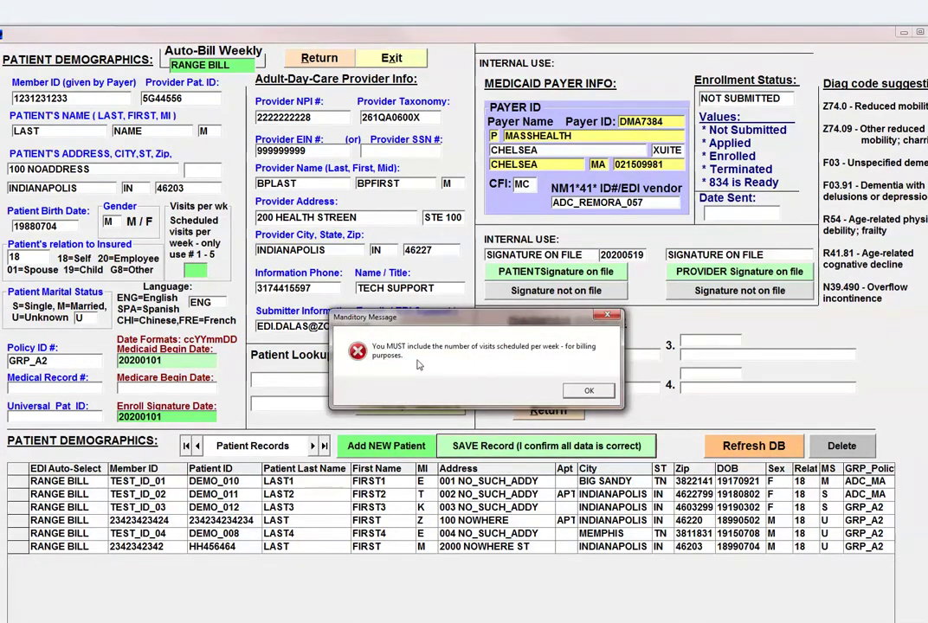
click(591, 390)
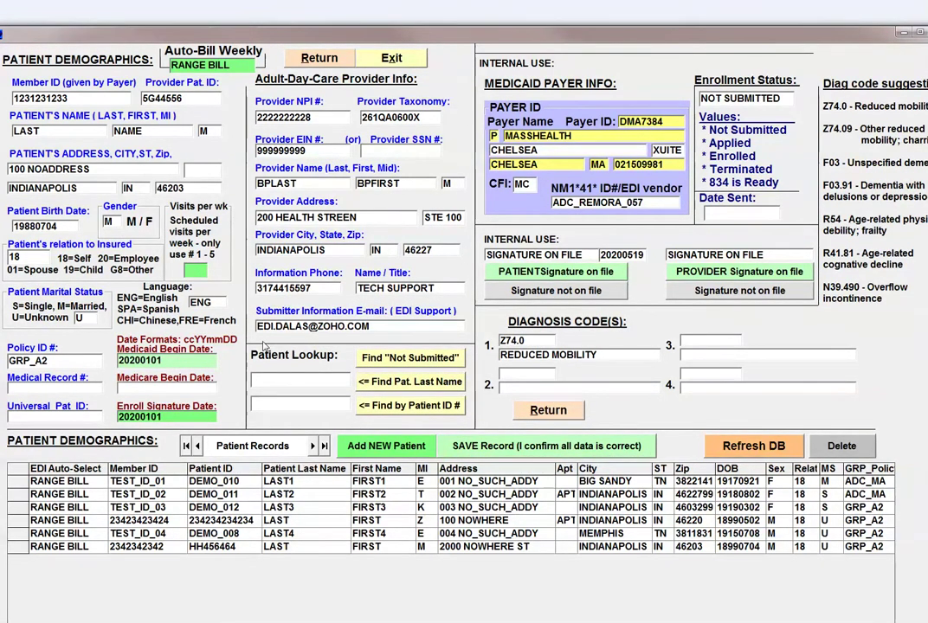
text(5)
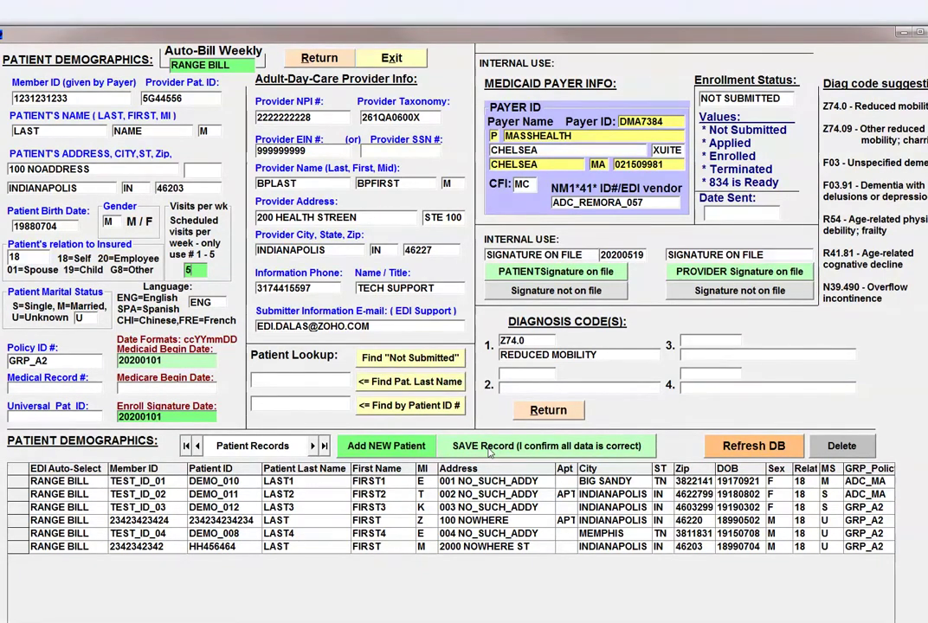
click(489, 446)
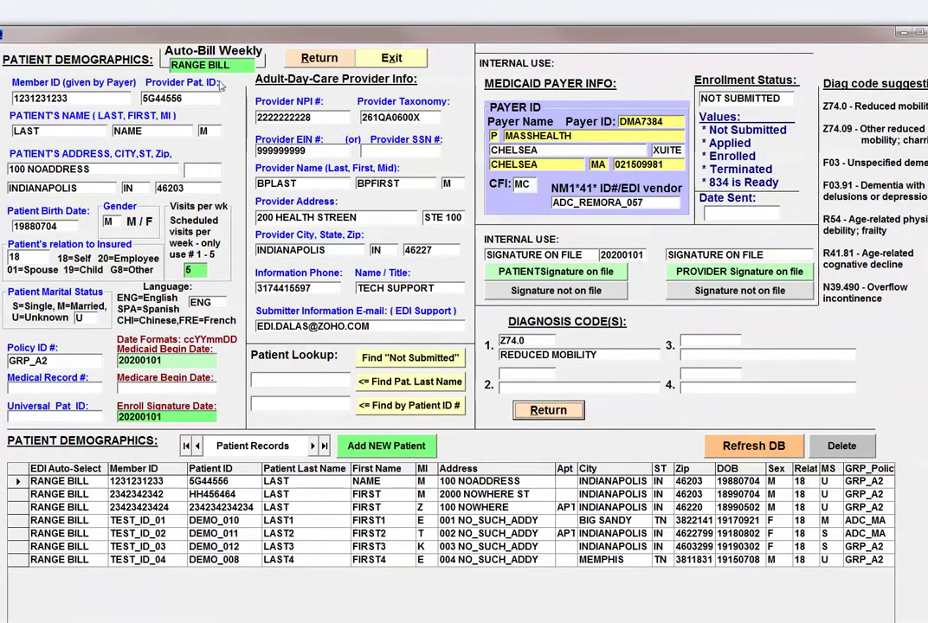
click(320, 58)
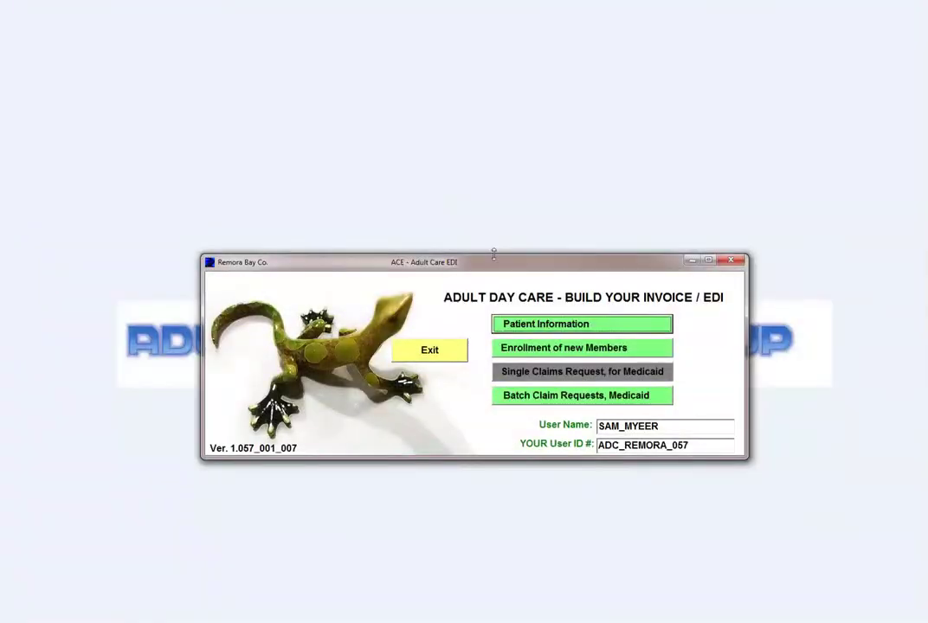
Step: Generate the 834 transmission ADC_834_TRX_202005190359.txt and review it in Notepad
click(506, 347)
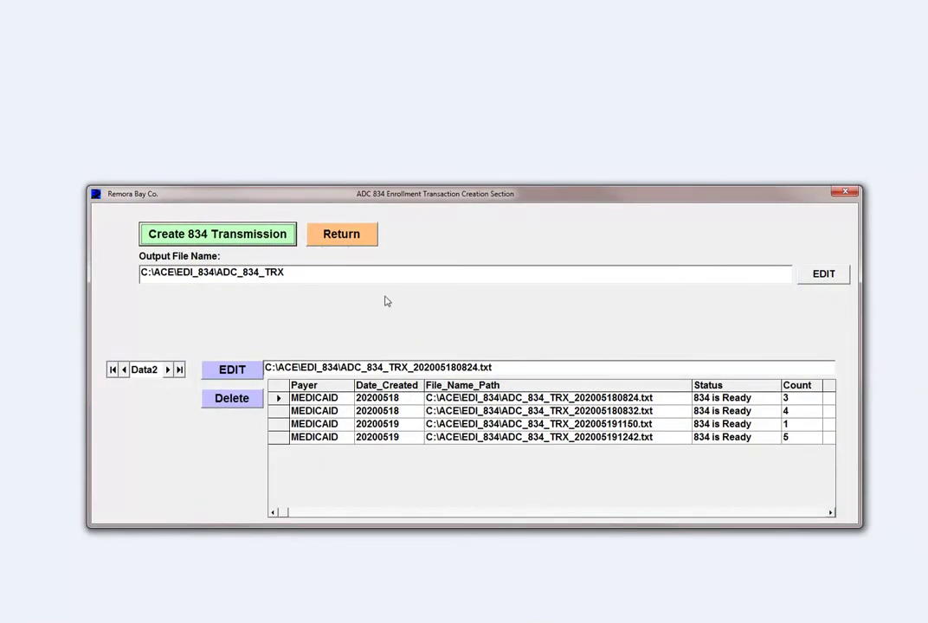
click(271, 245)
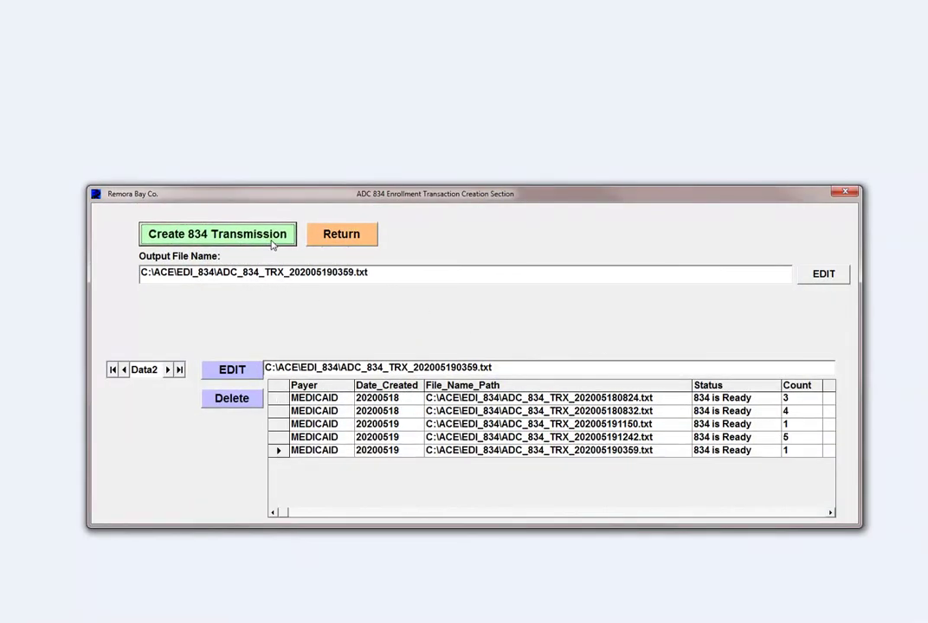
click(256, 371)
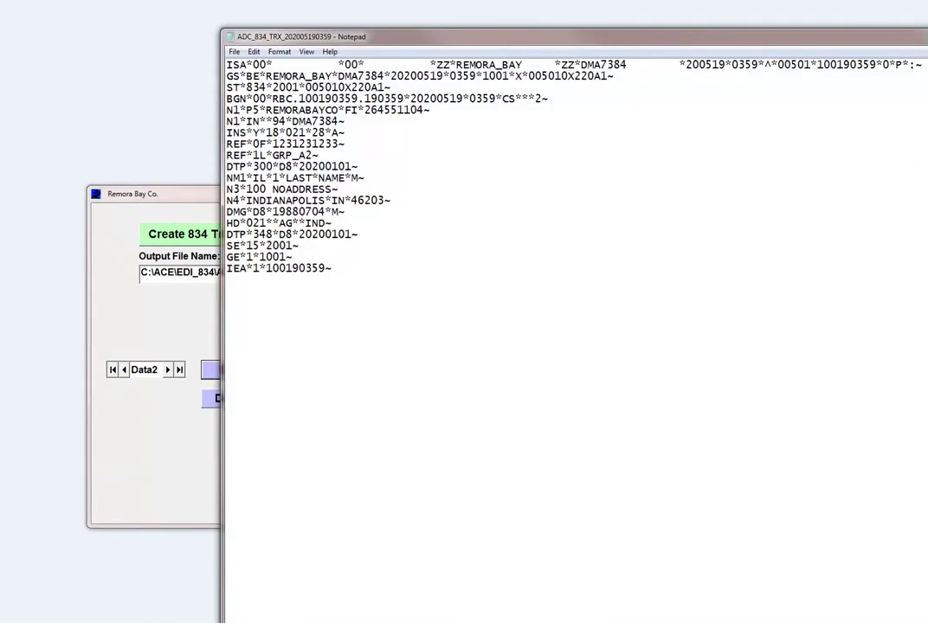
key(ctrl+a)
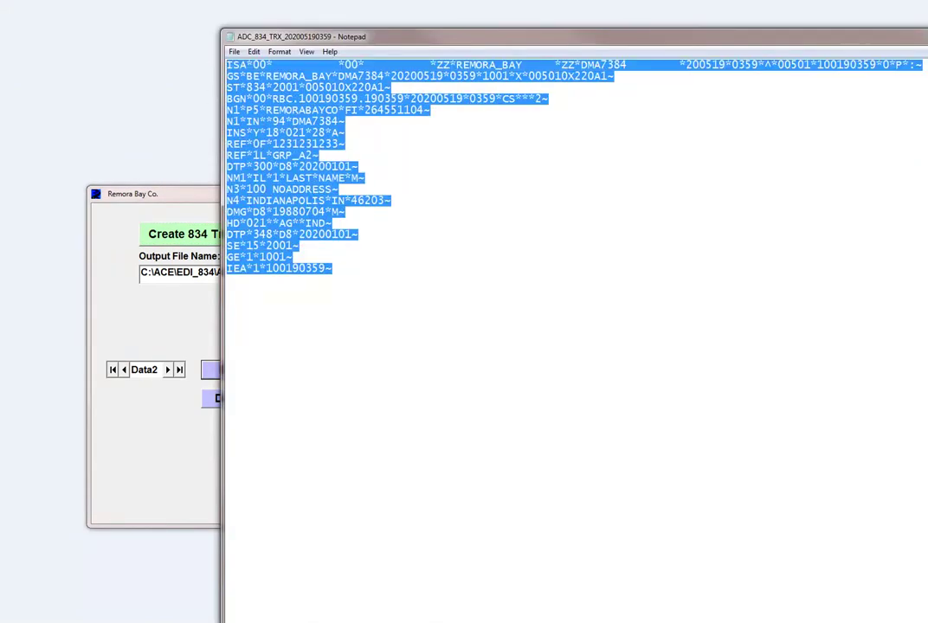
click(417, 180)
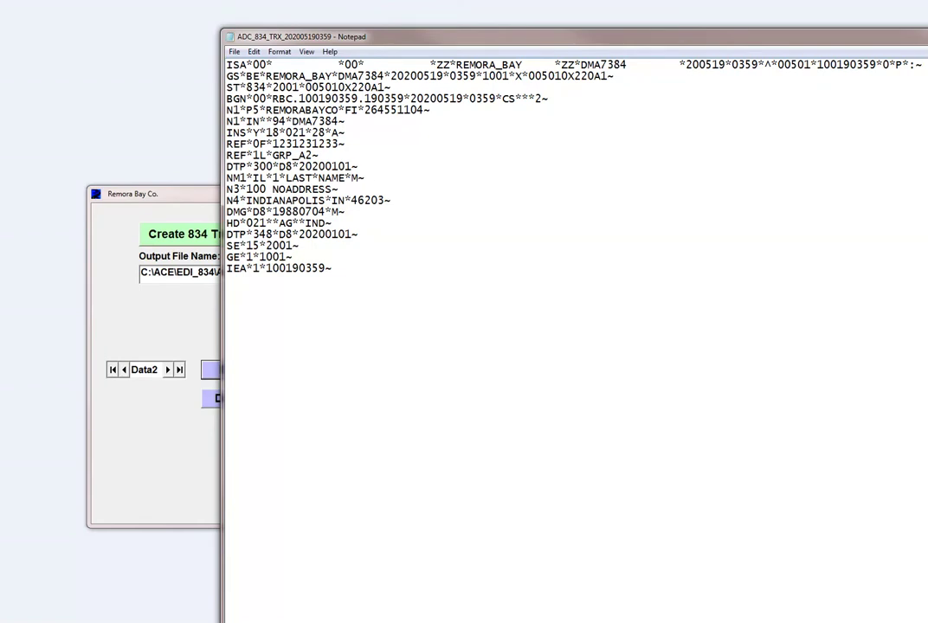
key(alt+F4)
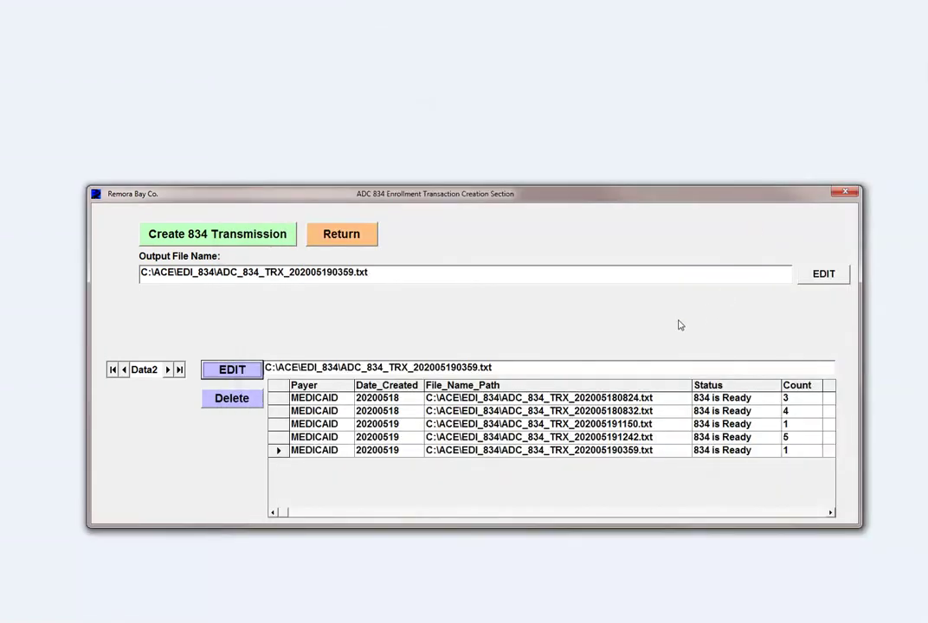
Step: Review the earlier 834 file with count 5, then return to the main menu
click(732, 439)
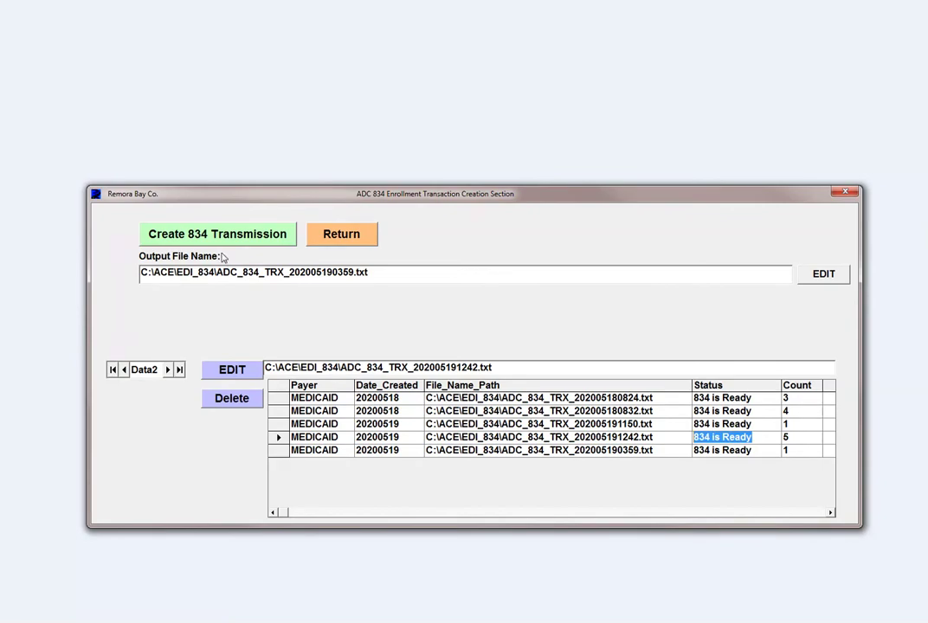
click(216, 377)
drag(363, 562, 250, 53)
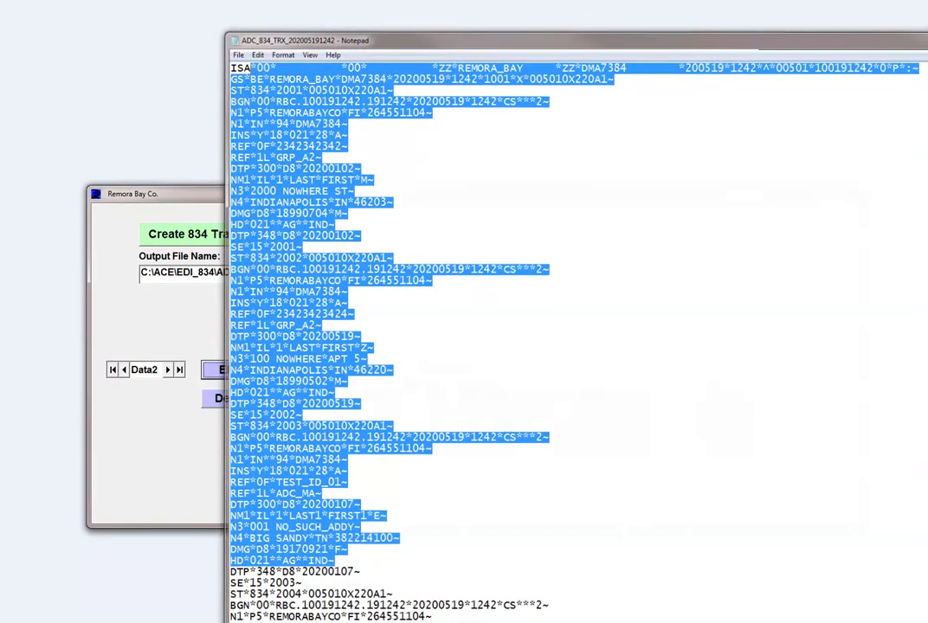
key(alt+F4)
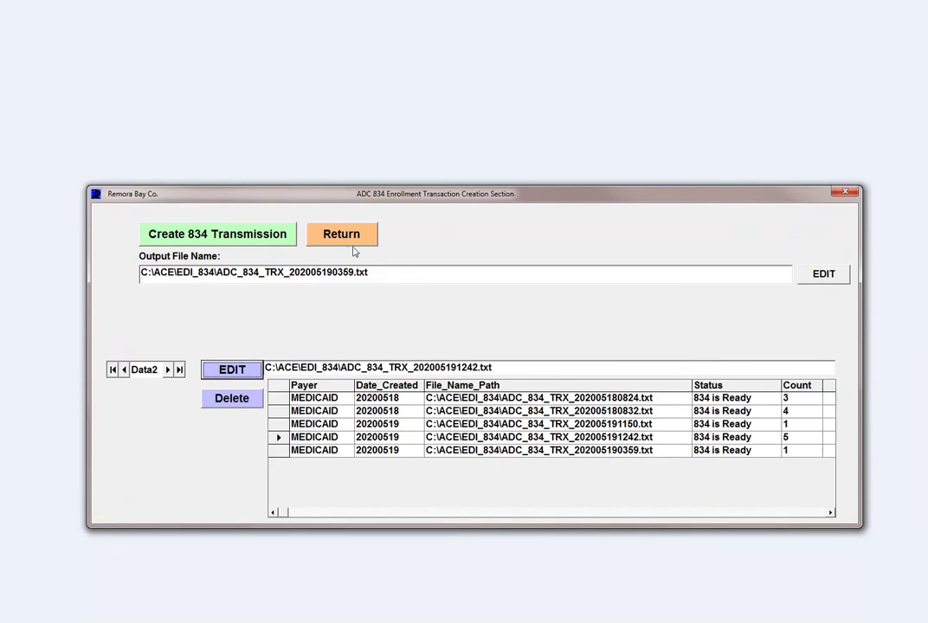
click(351, 240)
click(537, 400)
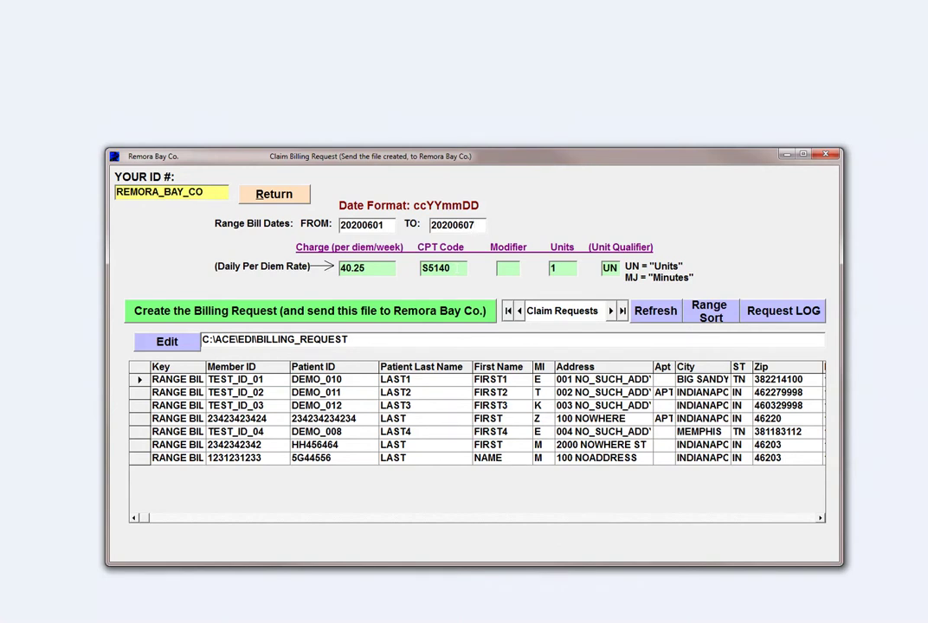
Step: Create the 20200601–20200607 billing request and select its newest CREATED entry in the log
click(463, 319)
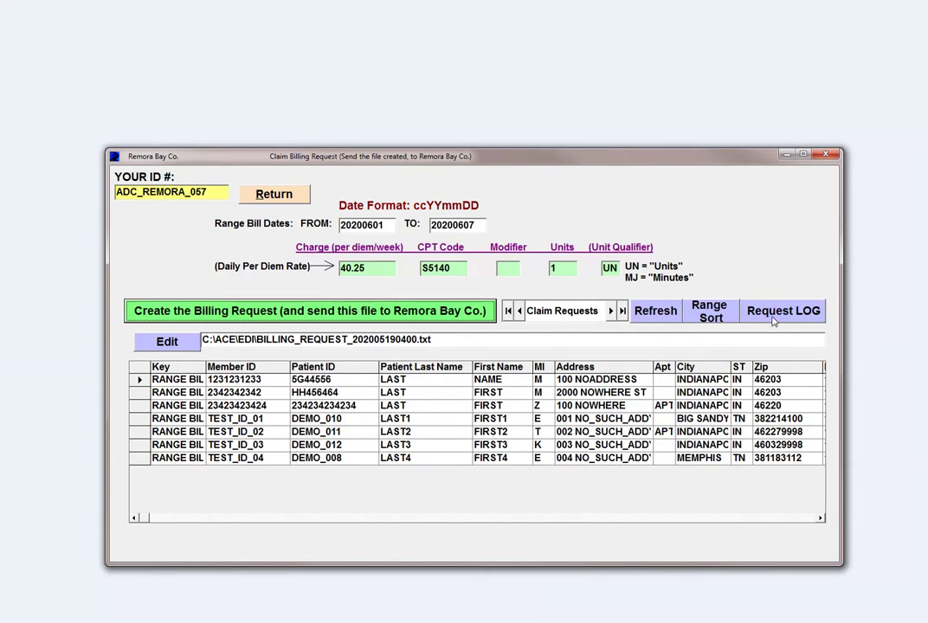
click(773, 317)
click(475, 416)
click(661, 130)
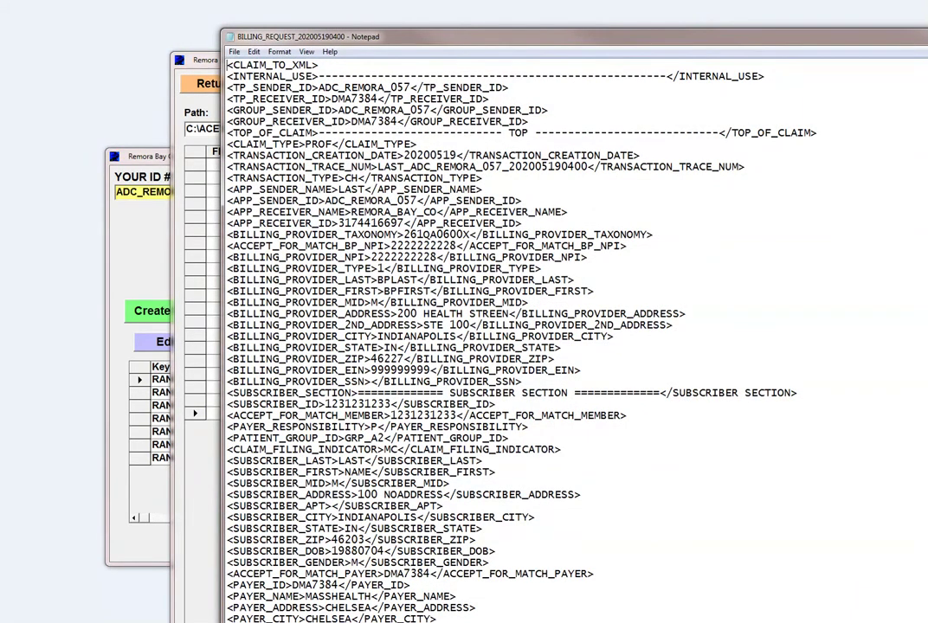
drag(235, 269, 298, 358)
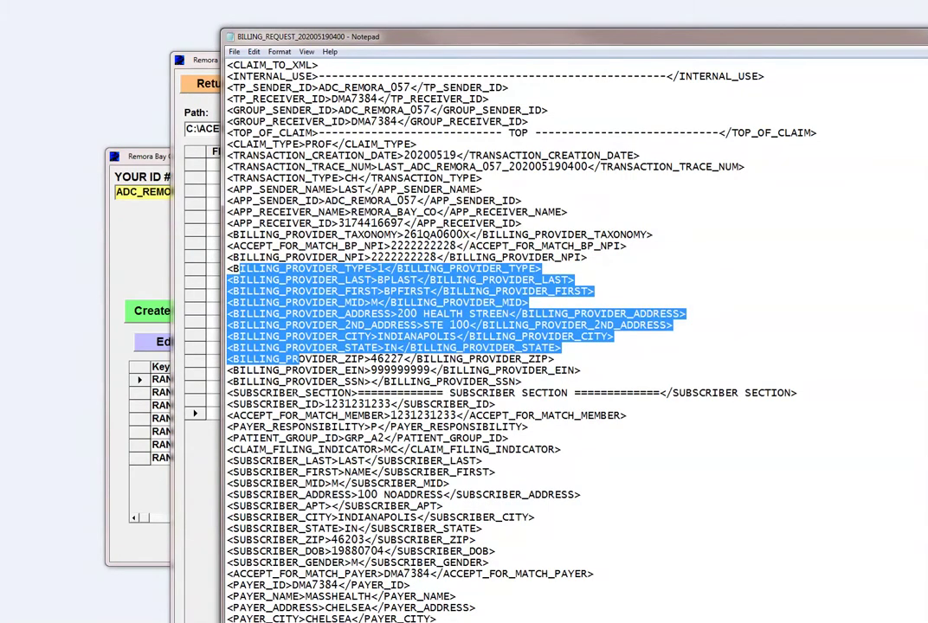
drag(286, 506, 346, 539)
drag(258, 597, 356, 622)
scroll(520, 346, down, 13)
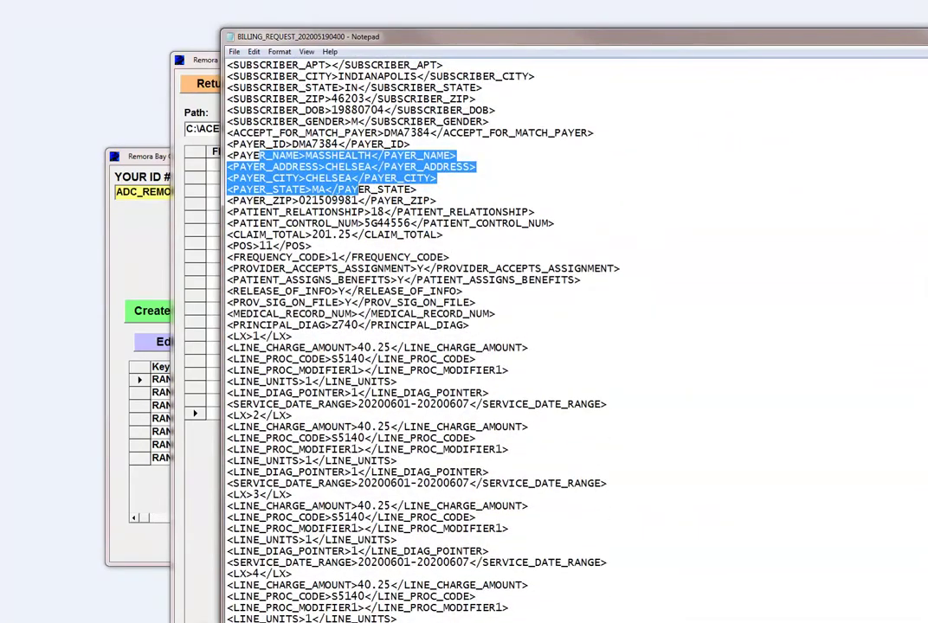
drag(358, 392, 238, 314)
scroll(519, 346, down, 5)
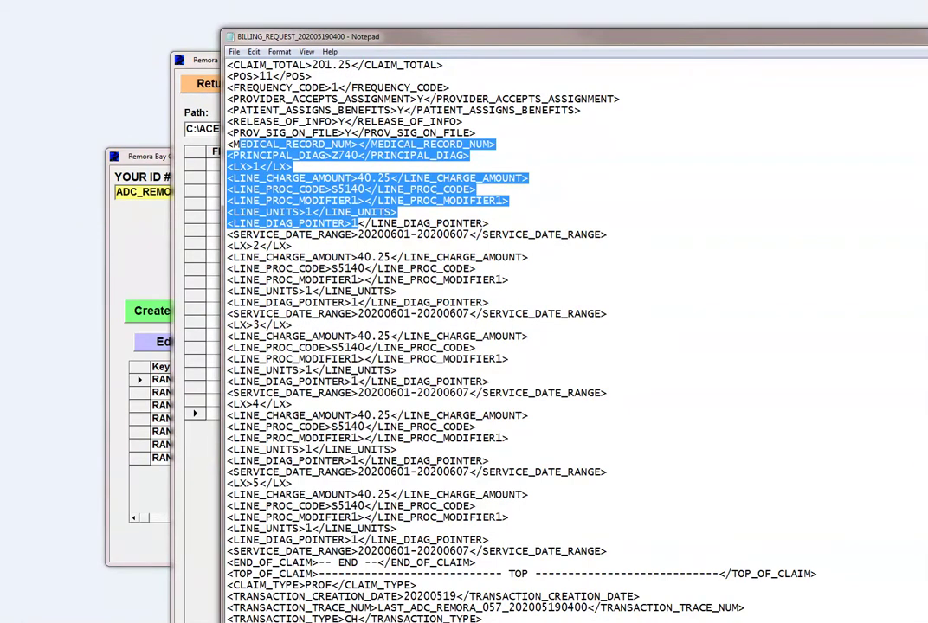
key(alt+F4)
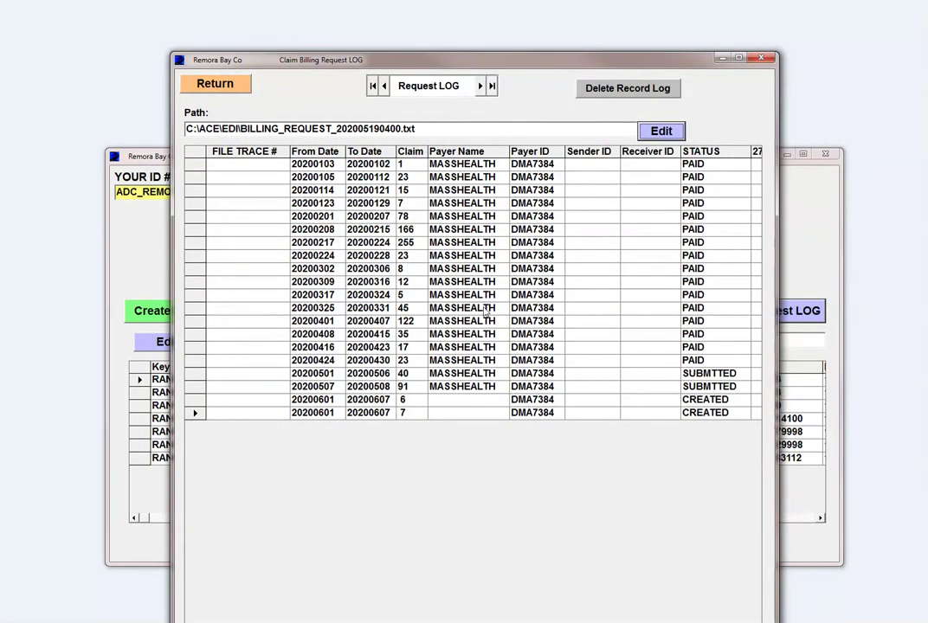
click(214, 84)
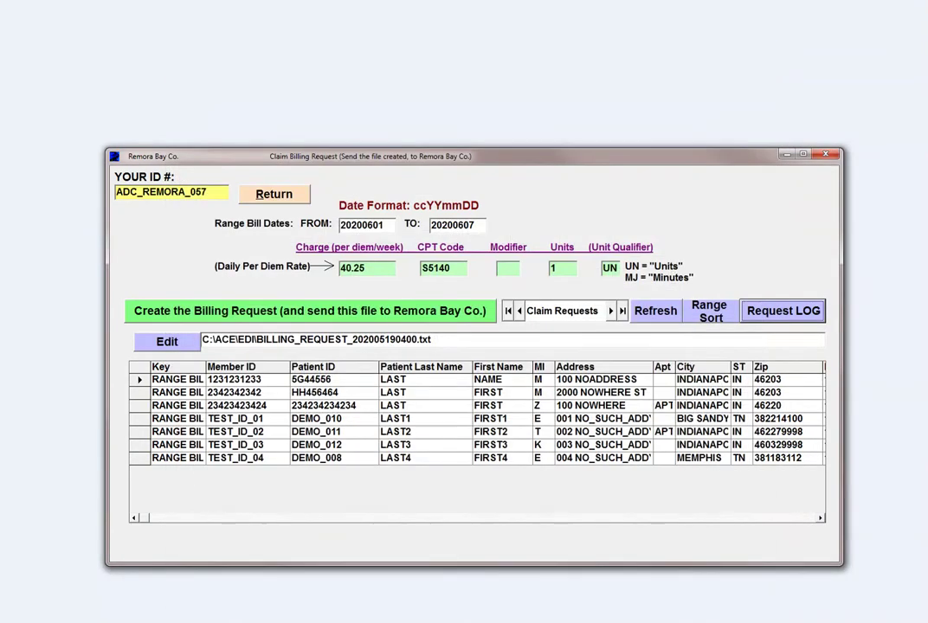